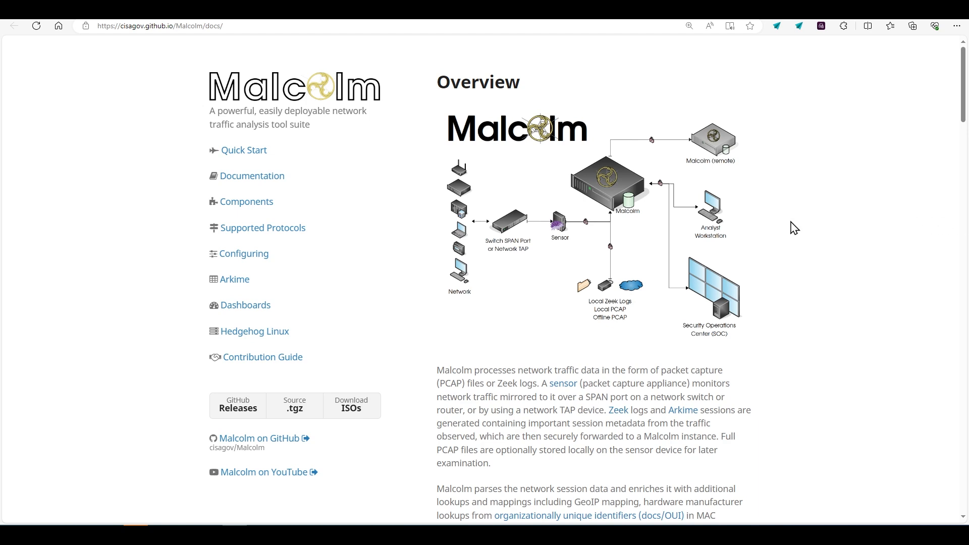
Open the Installer ISOs section from the Malcolm documentation's overview contents list
scroll(795, 228, down, 10)
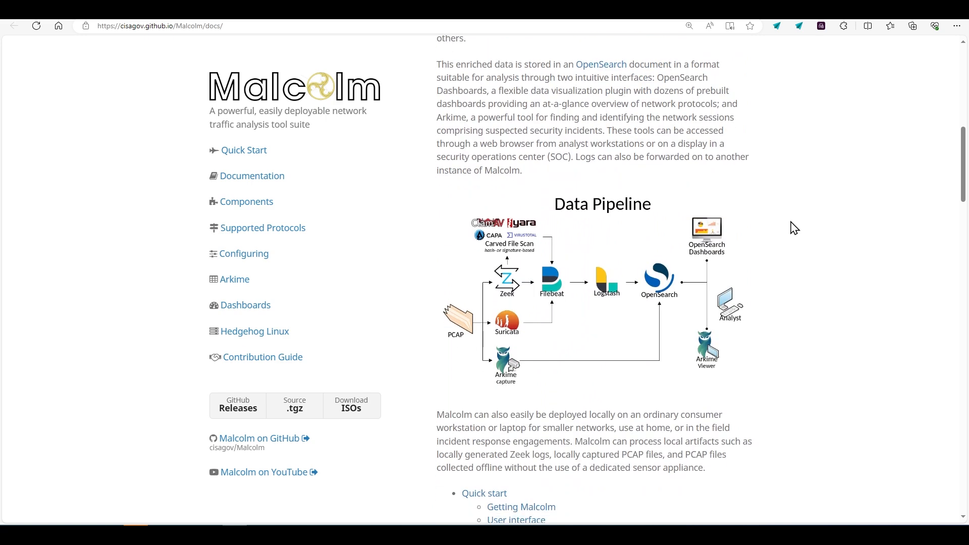
scroll(794, 228, down, 5)
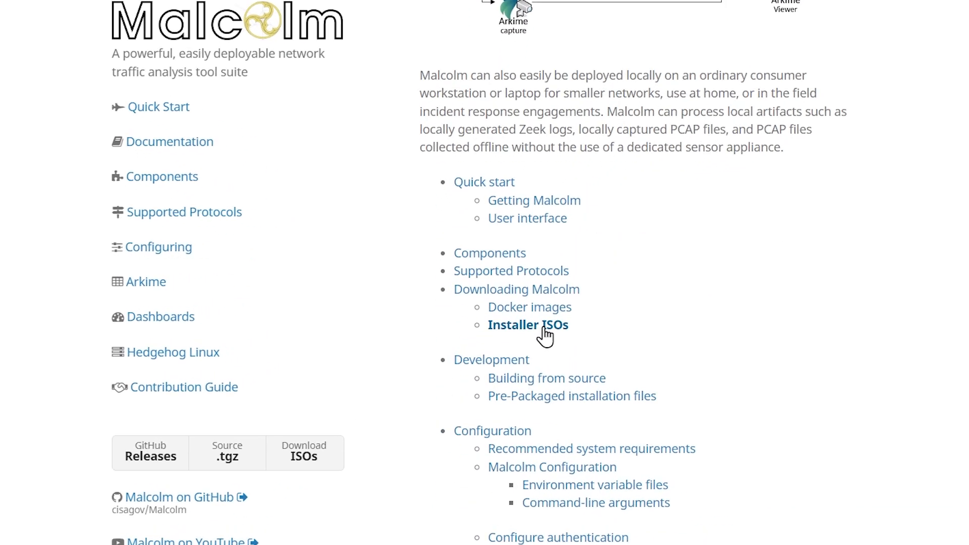
click(544, 328)
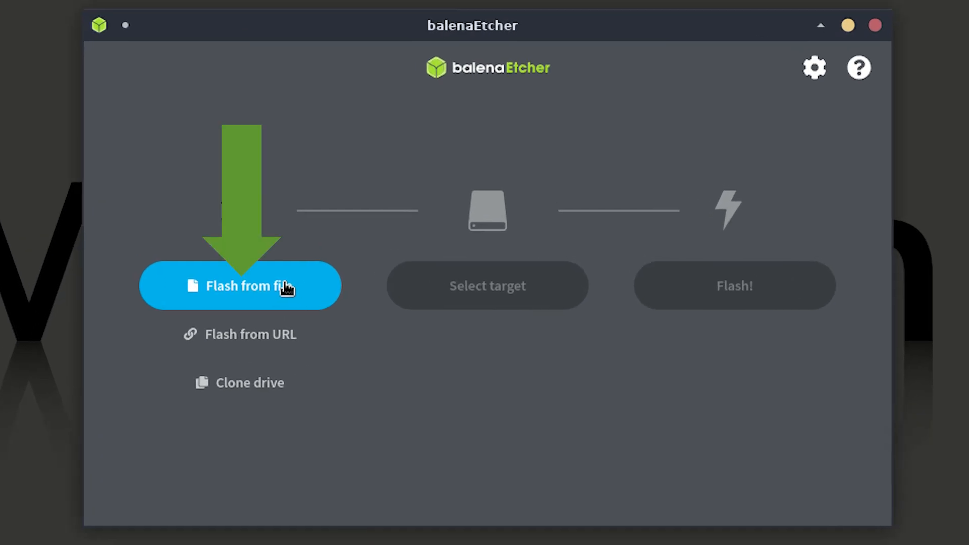
In balenaEtcher, choose malcolm-24.03.1.iso from the Desktop as the image and the 62 GB USB disk at /dev/sda as the target
click(286, 288)
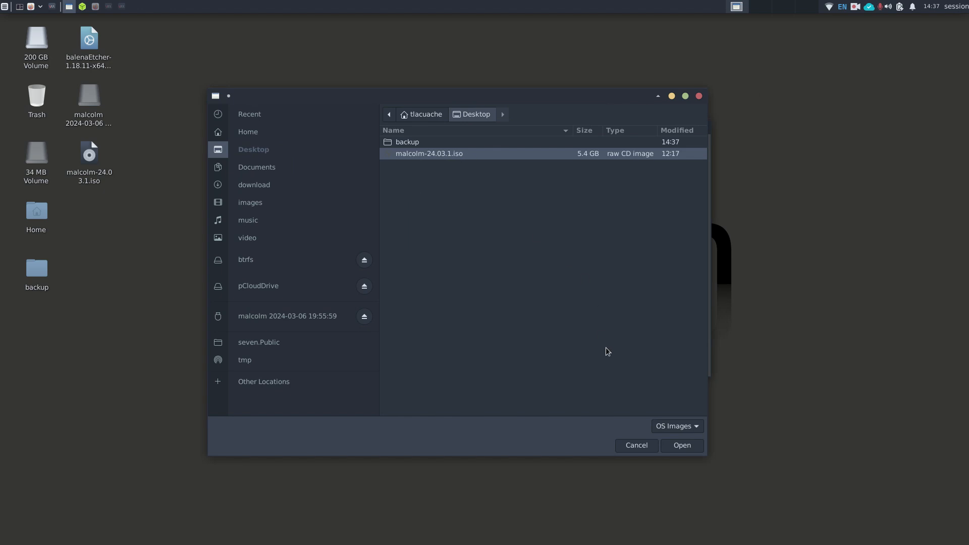
click(682, 445)
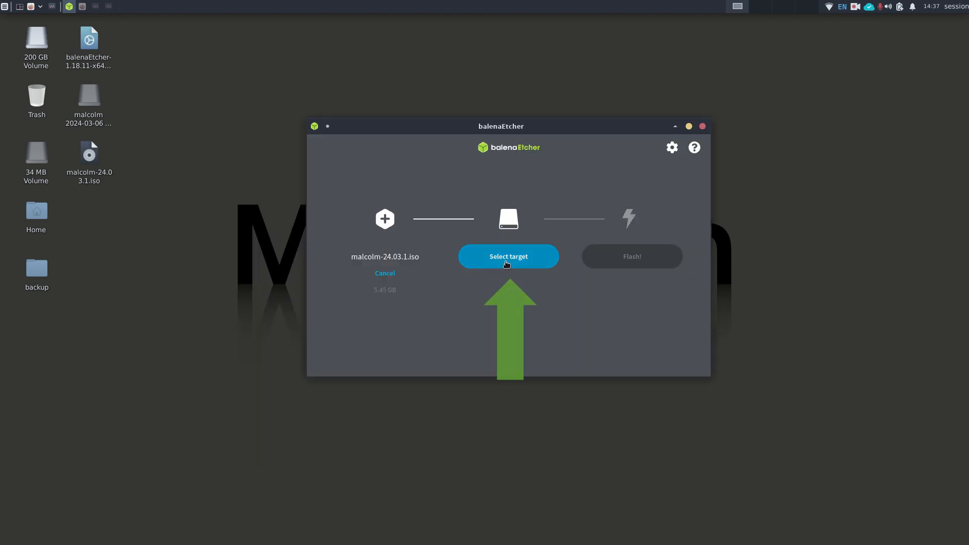
click(538, 266)
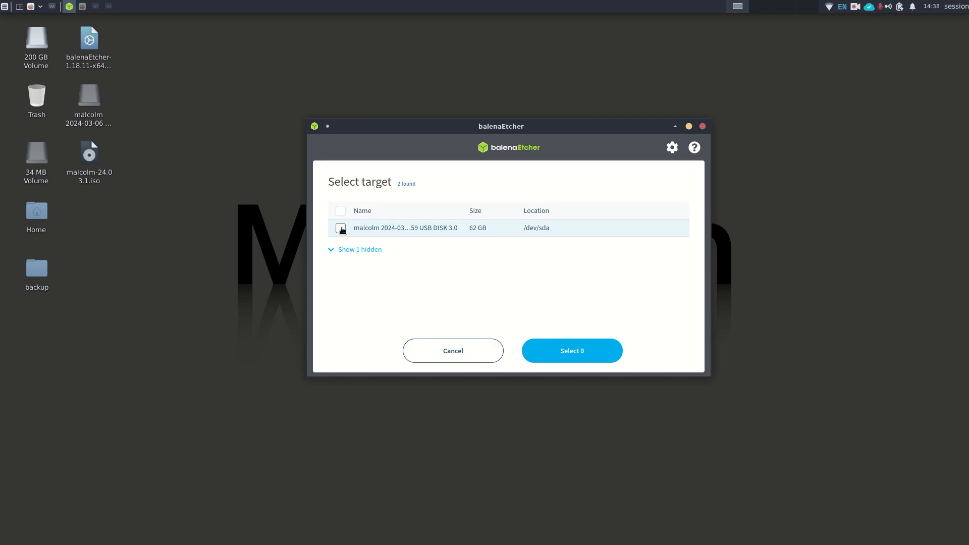
click(341, 228)
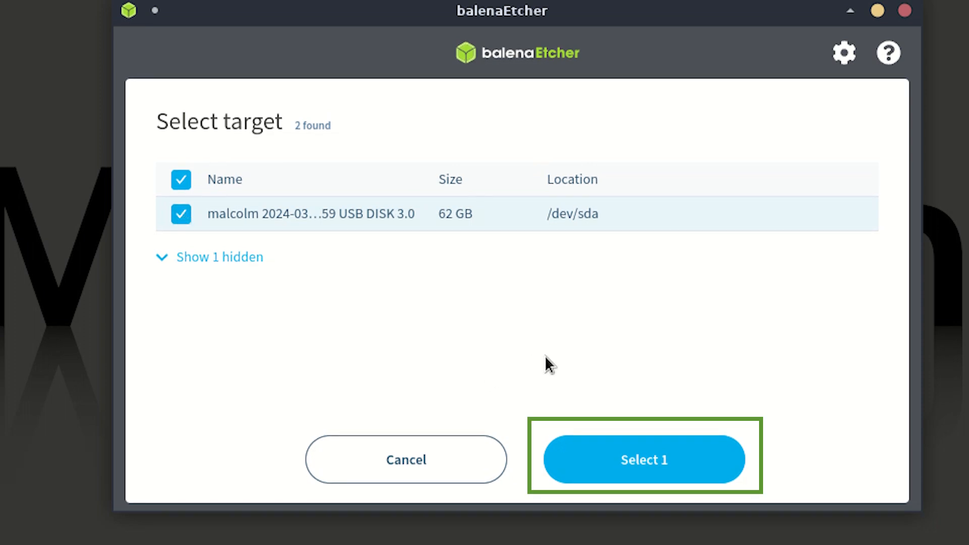
click(705, 467)
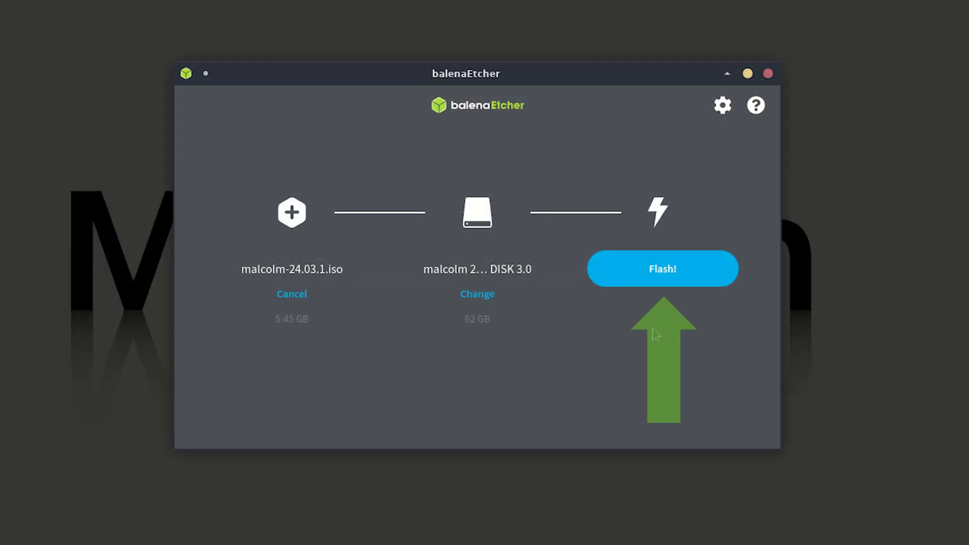
Flash the image to the USB disk, authorizing it with the administrator password, and close balenaEtcher when flashing completes
click(722, 275)
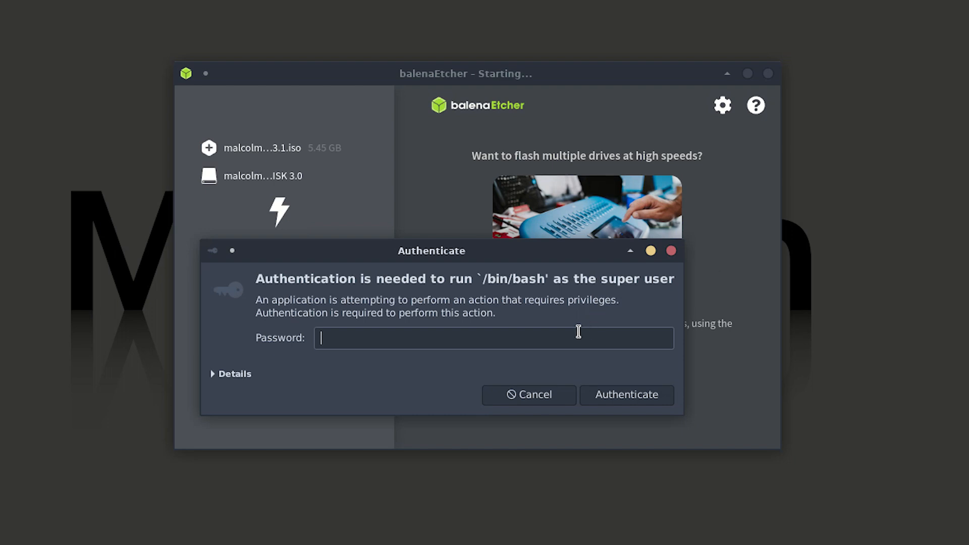
text(********)
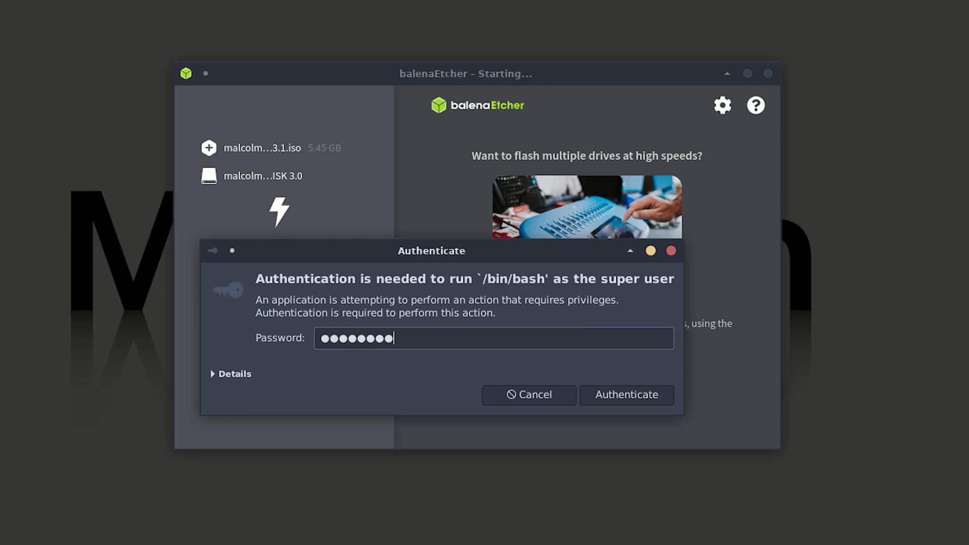
key(Return)
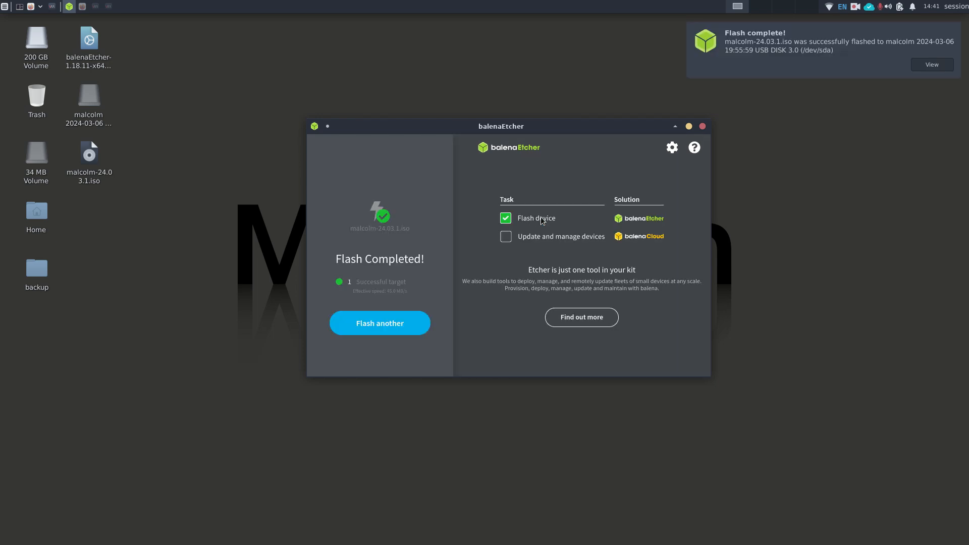
click(703, 127)
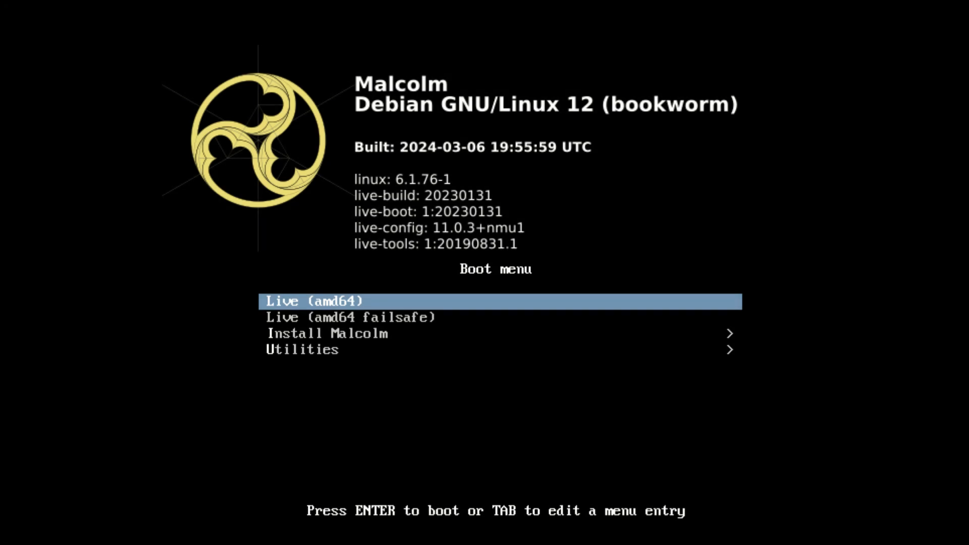
From the Malcolm boot menu, go into the Install Malcolm options and choose Quick Install
key(Down)
key(Down)
key(Return)
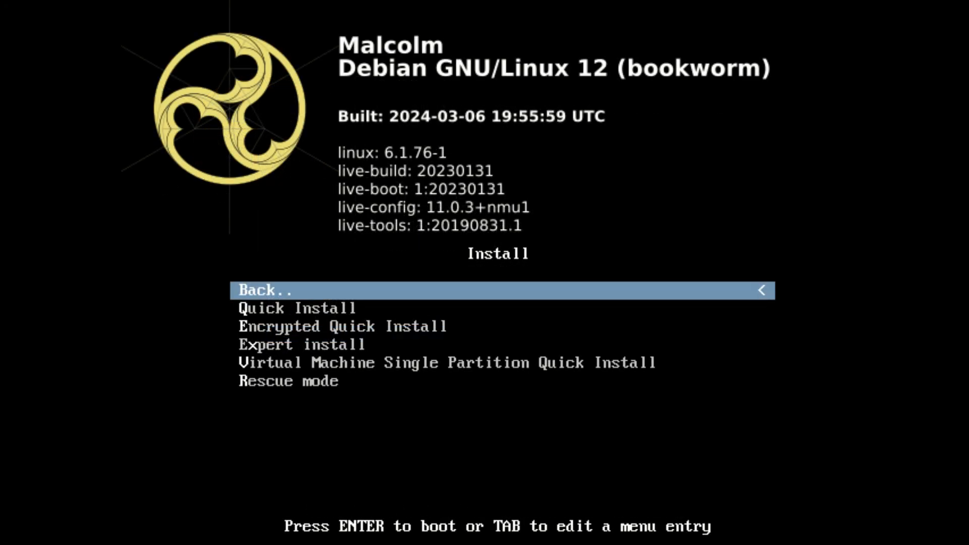
key(Down)
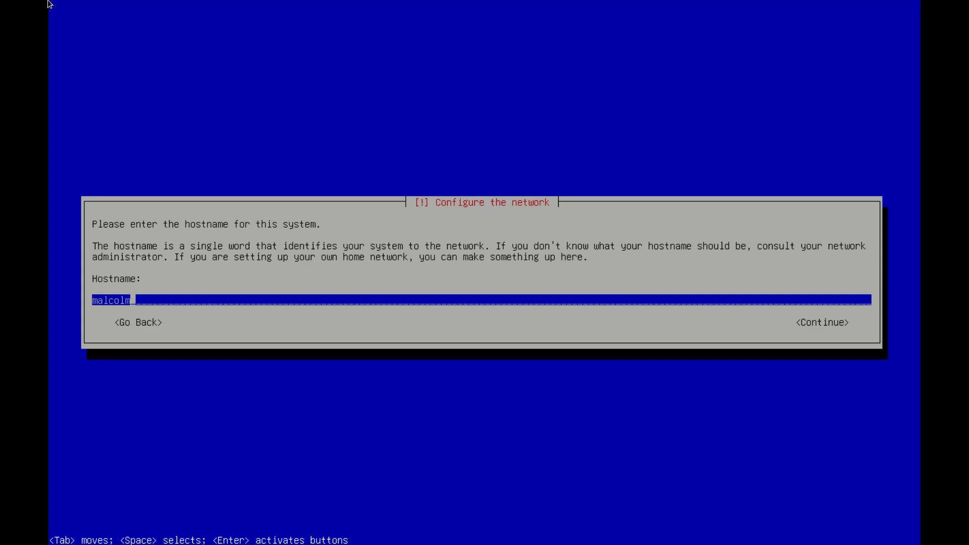
Accept malcolm as the system's hostname and leave the domain name blank
key(Return)
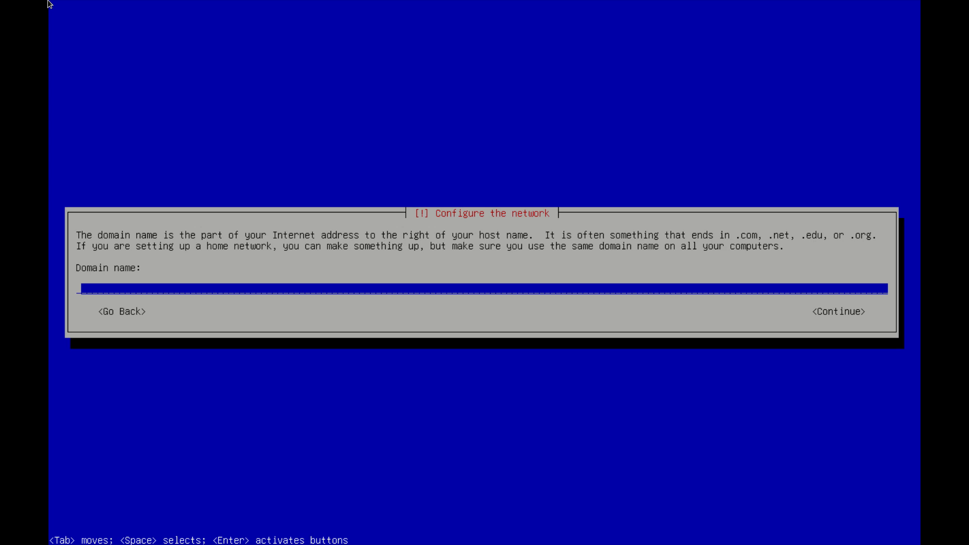
key(Return)
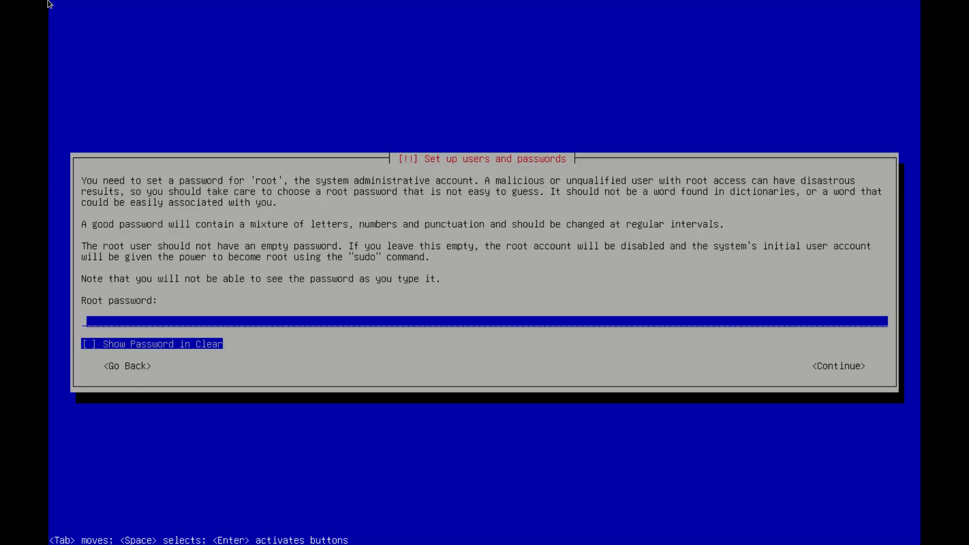
Set the root account password and re-enter it for verification
text(***************)
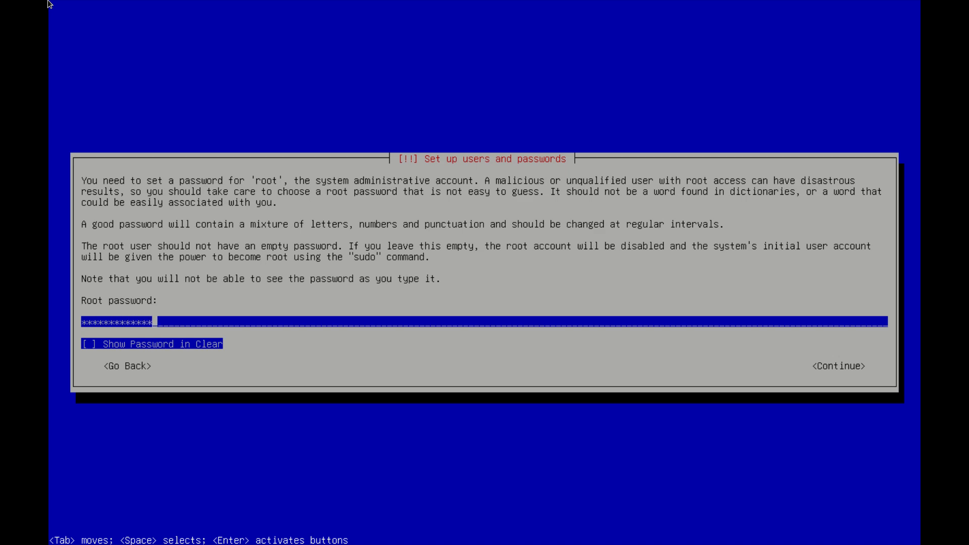
key(Return)
text(**********)
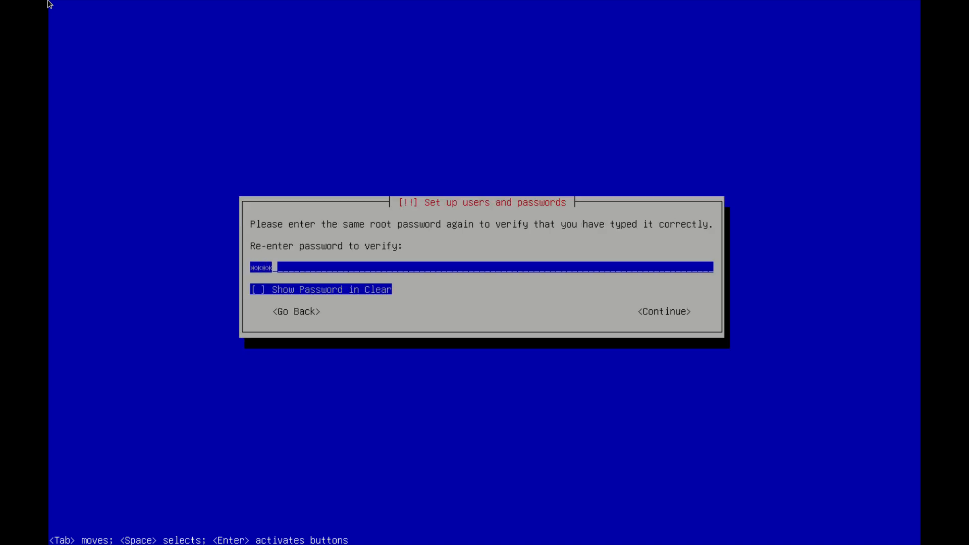
text(******)
key(Return)
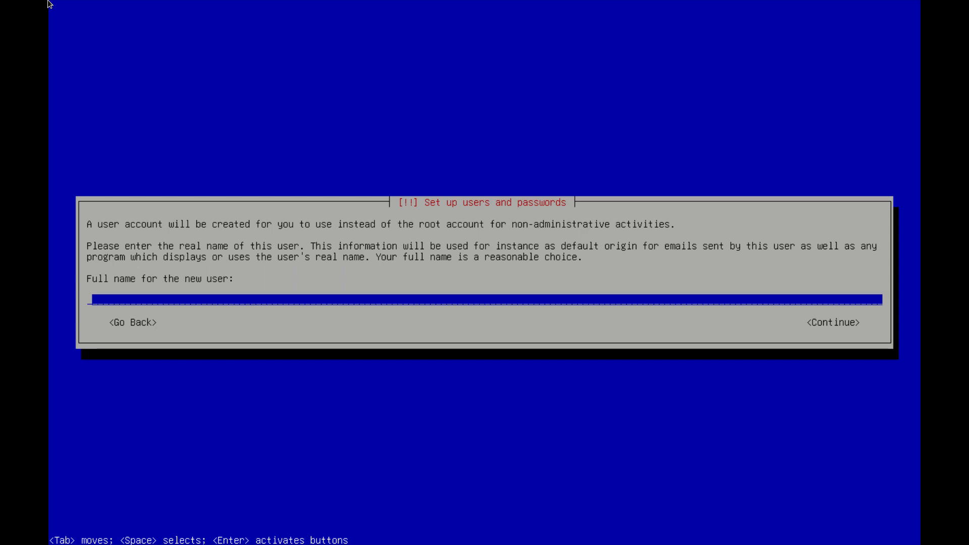
Create a user account named analyst with a blank full name, entering its password and verifying it
key(Return)
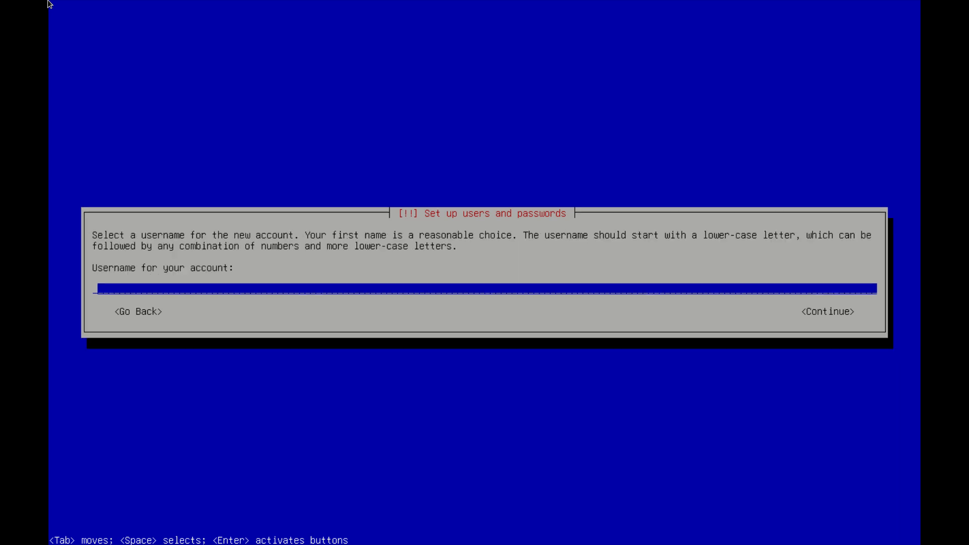
text(analyst)
key(Return)
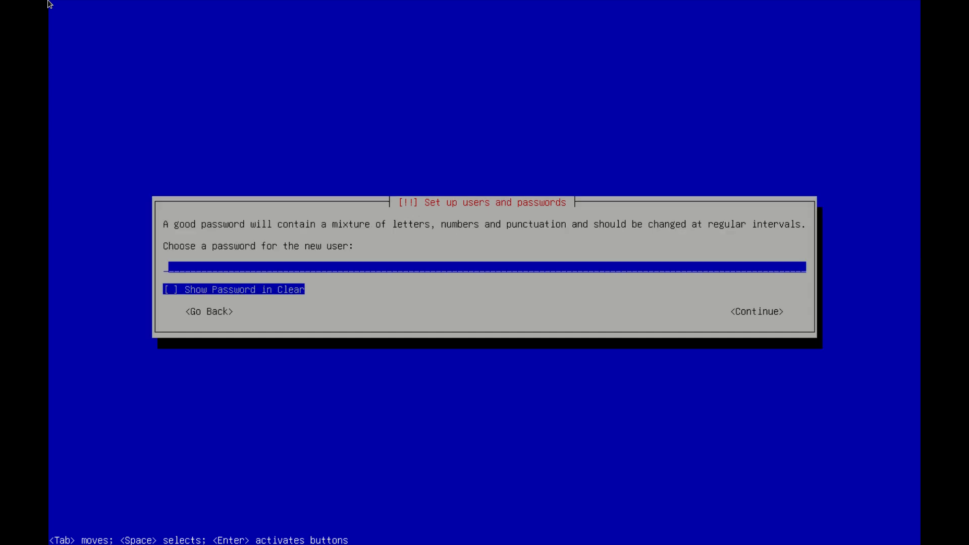
text(****************)
key(Return)
text(*********)
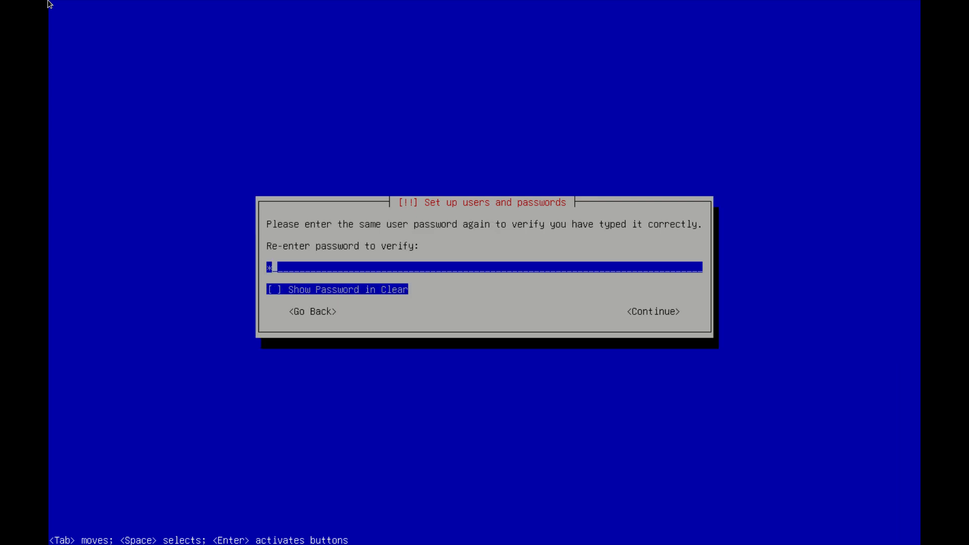
text(*******)
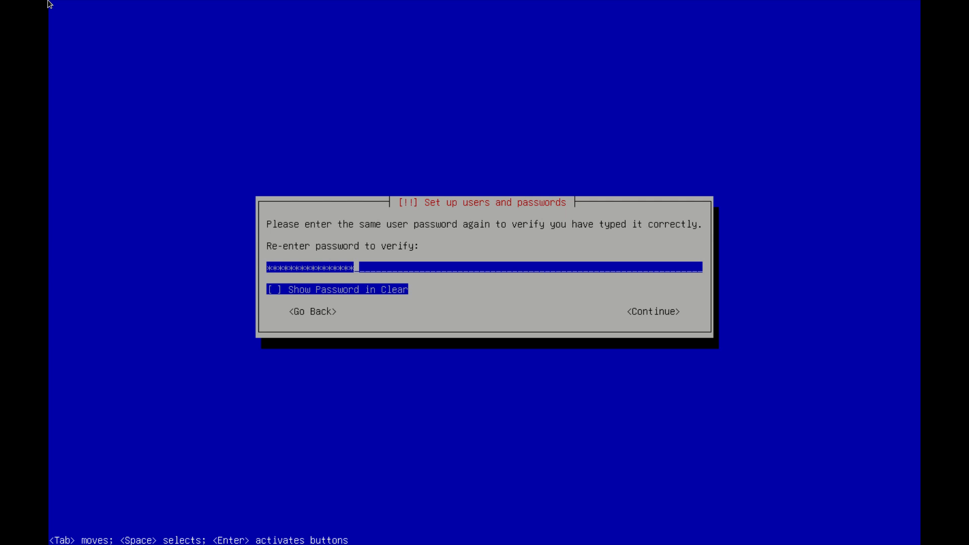
key(Return)
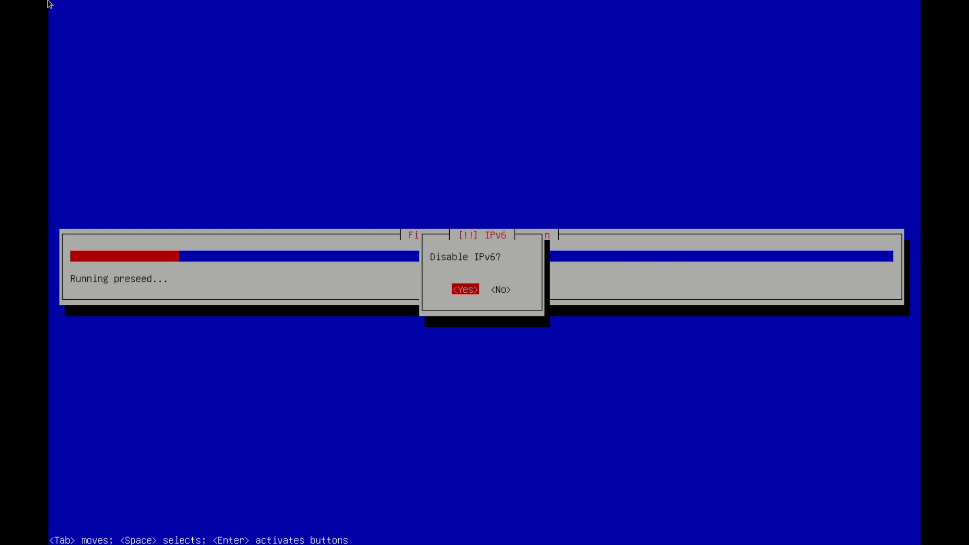
Disable IPv6 and decline automatic login to the GUI session
key(Return)
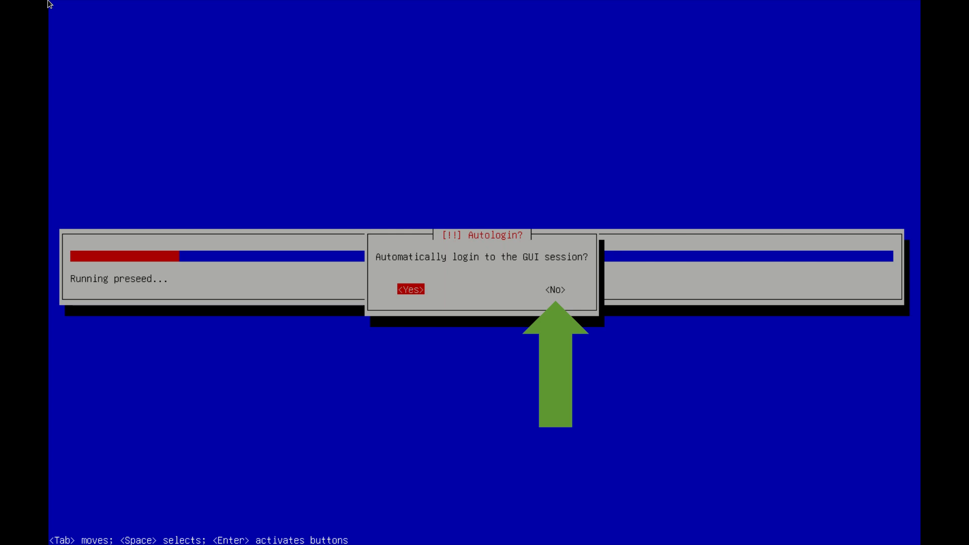
key(Tab)
key(Return)
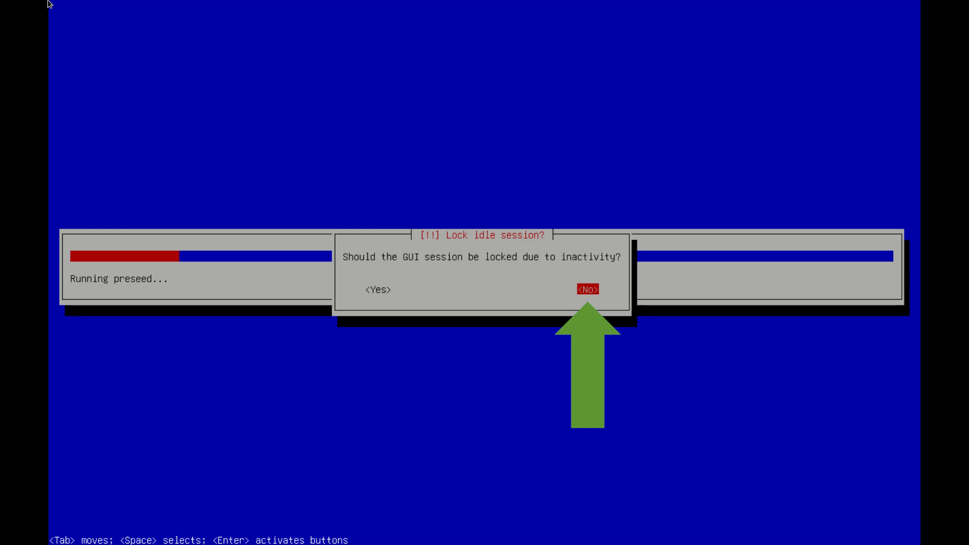
Answer No to the installer's questions on locking idle sessions, displaying the DoD consent banner and allowing SSH password authentication
key(Return)
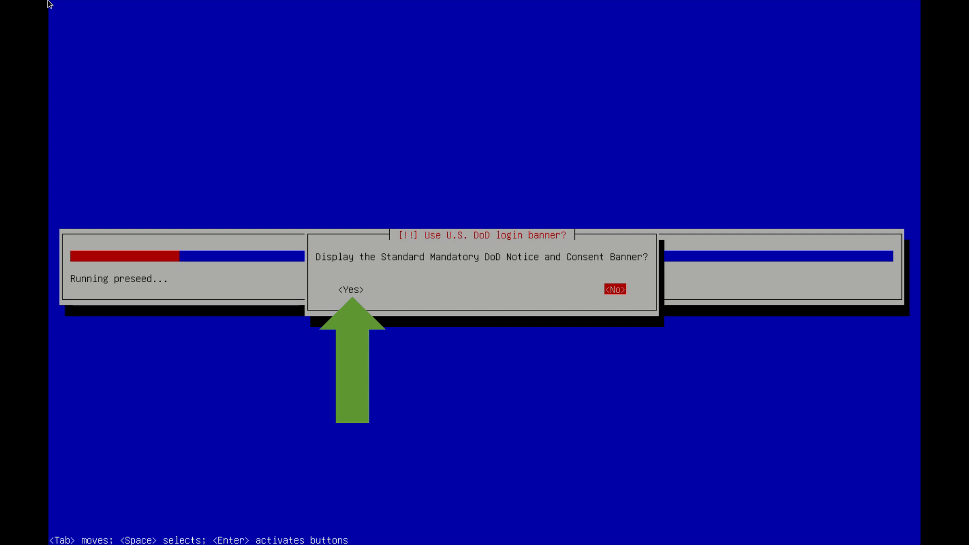
key(Return)
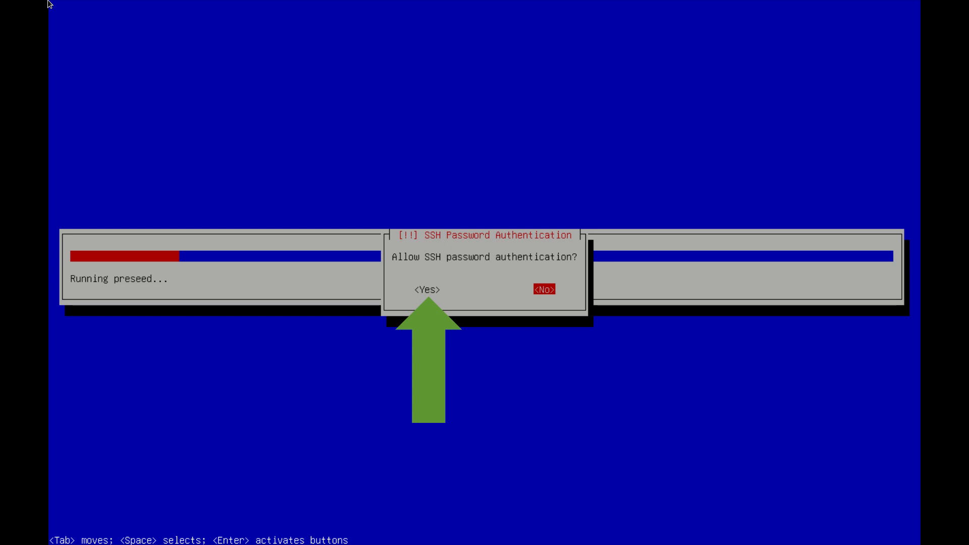
key(Return)
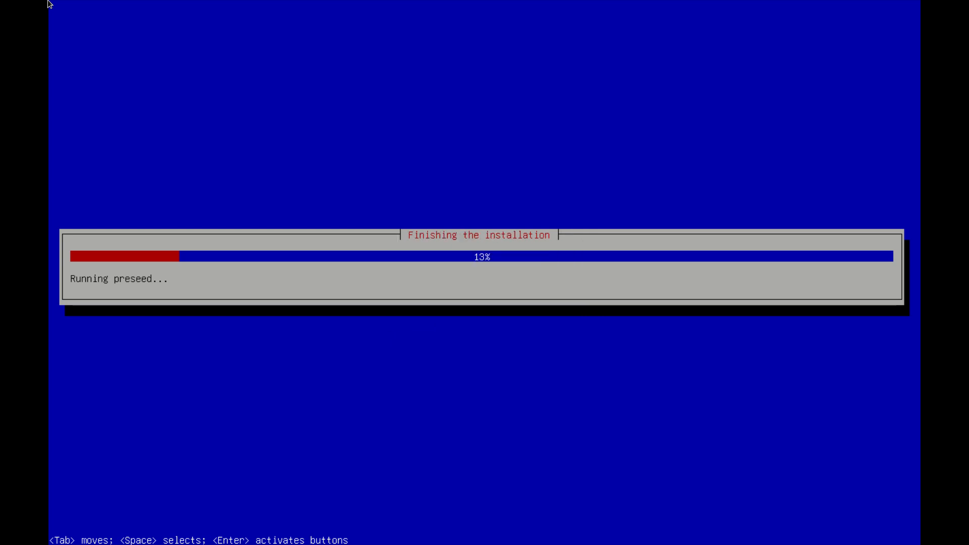